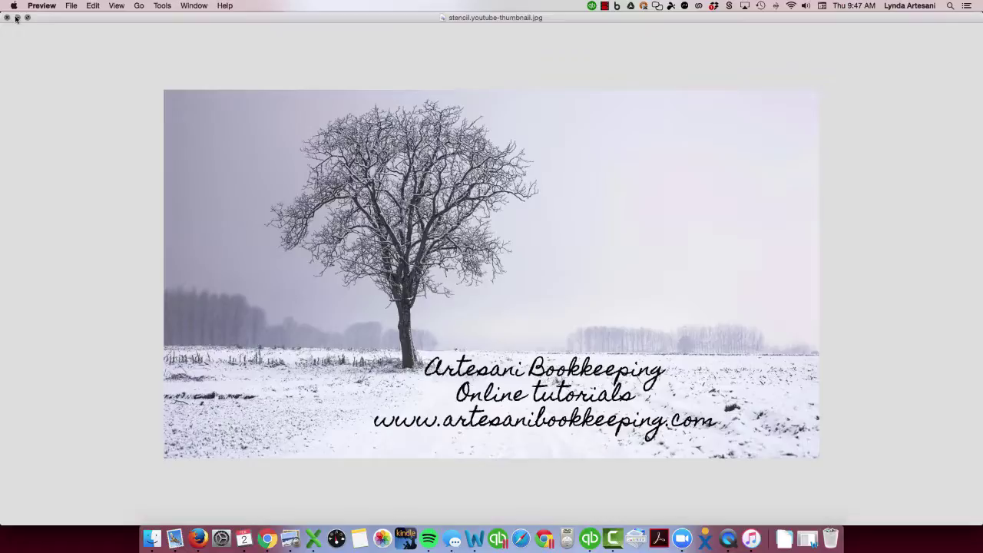
# Step: From the Home dashboard, open the year-to-date Profit and Loss report to review income
pyautogui.click(16, 17)
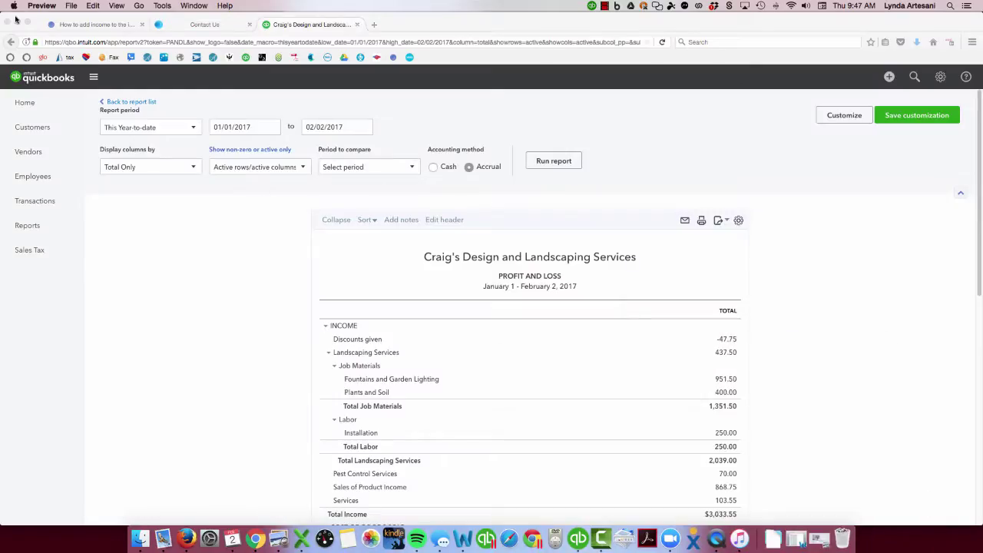
pyautogui.click(23, 104)
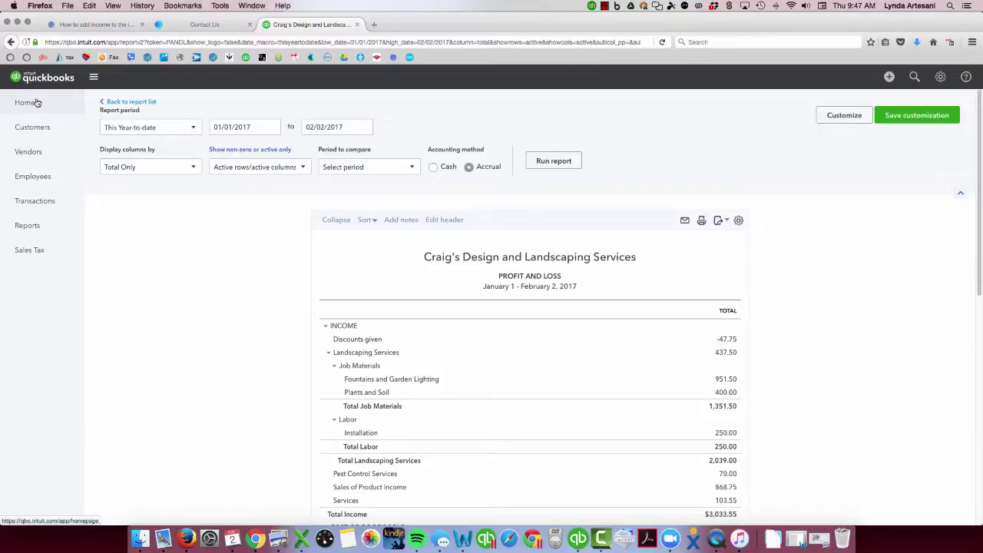
pyautogui.click(35, 103)
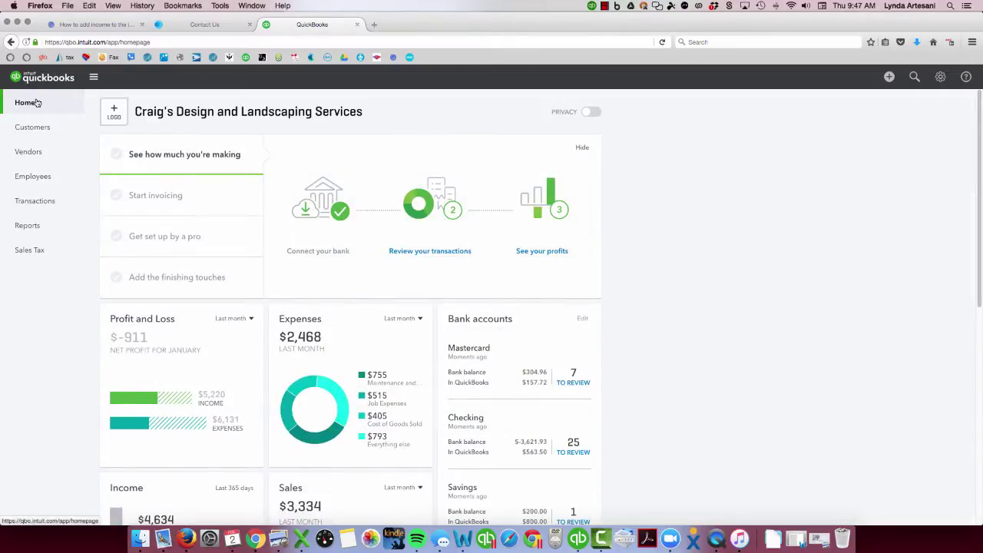
pyautogui.click(27, 225)
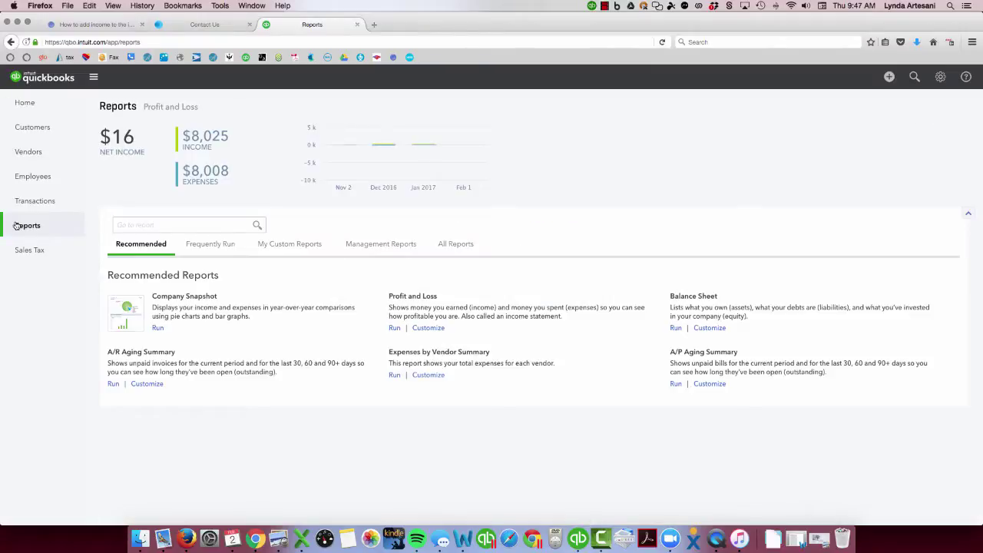
pyautogui.click(397, 297)
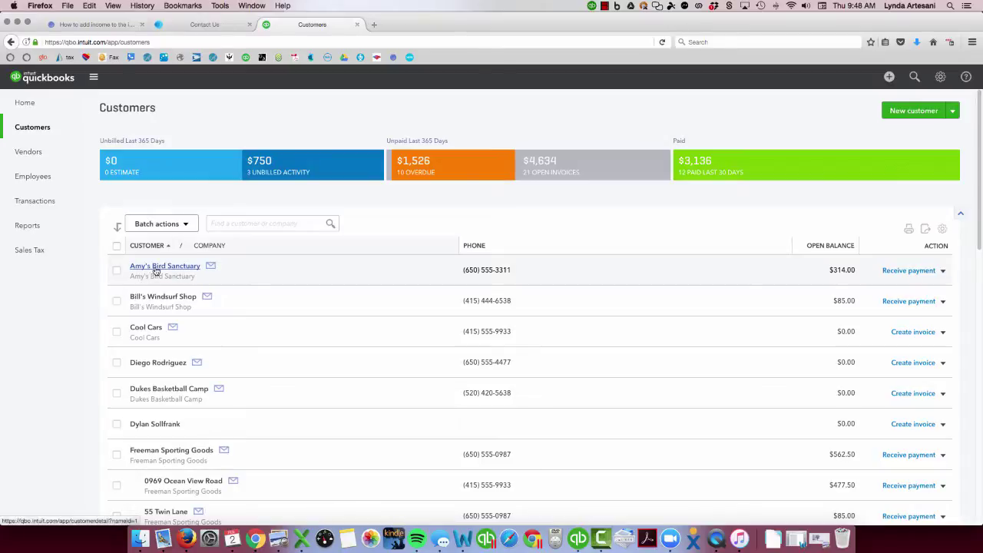
# Step: Open Amy's Bird Sanctuary and check that invoice 1038 bills Design:Design for $75
pyautogui.click(156, 266)
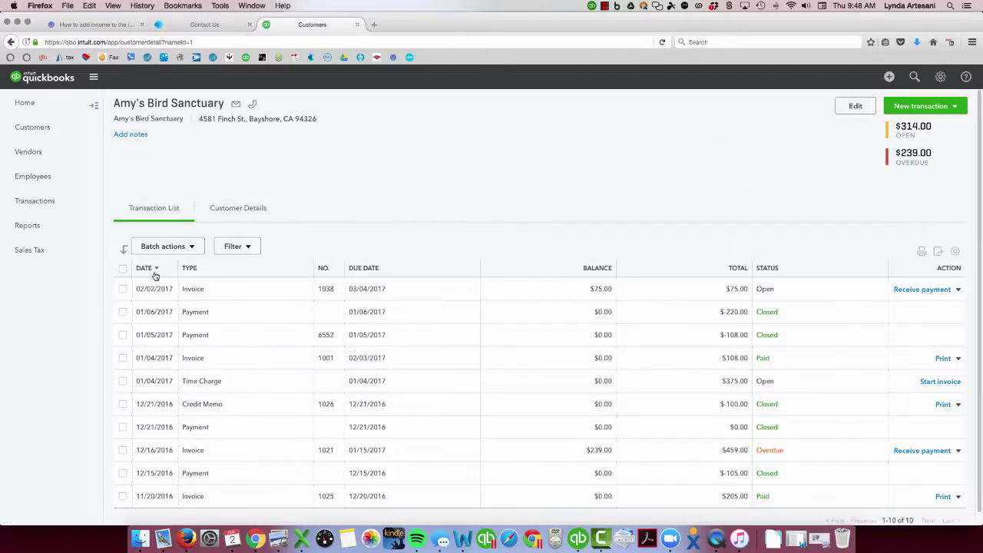
pyautogui.click(195, 293)
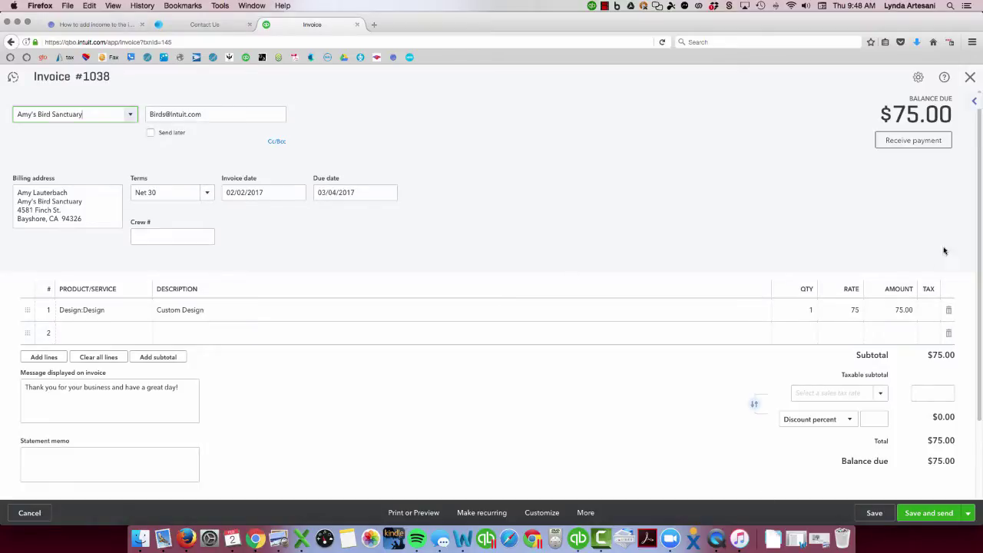
pyautogui.click(969, 76)
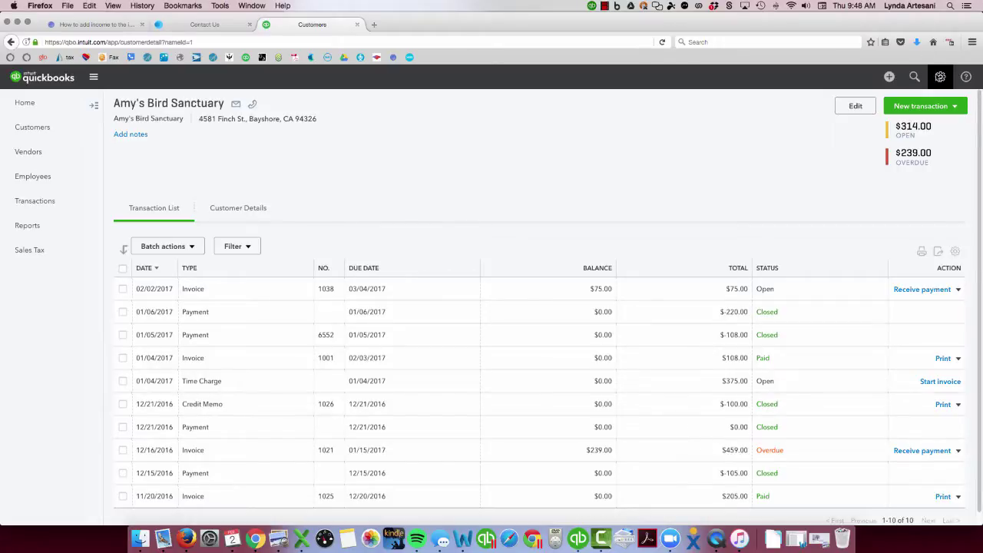
pyautogui.click(328, 290)
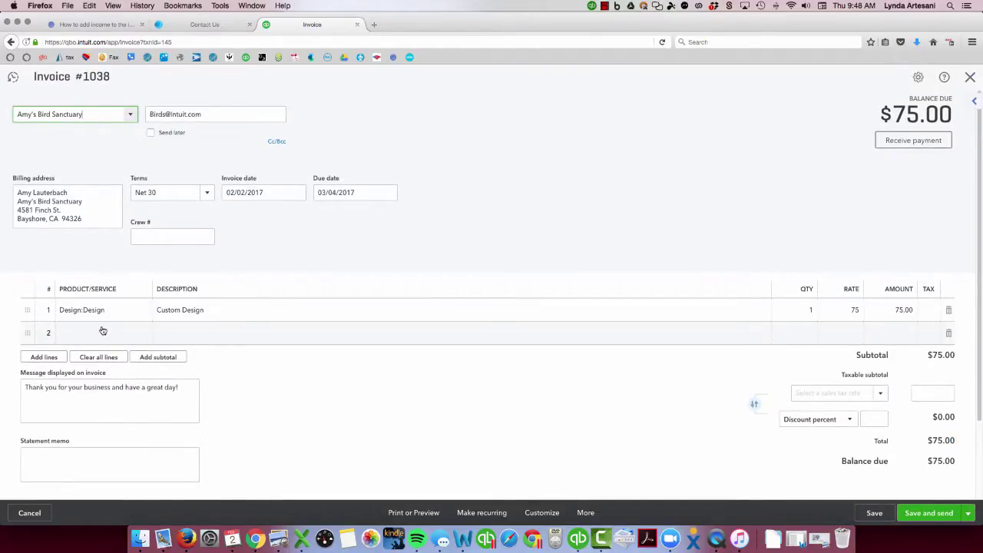
pyautogui.click(970, 77)
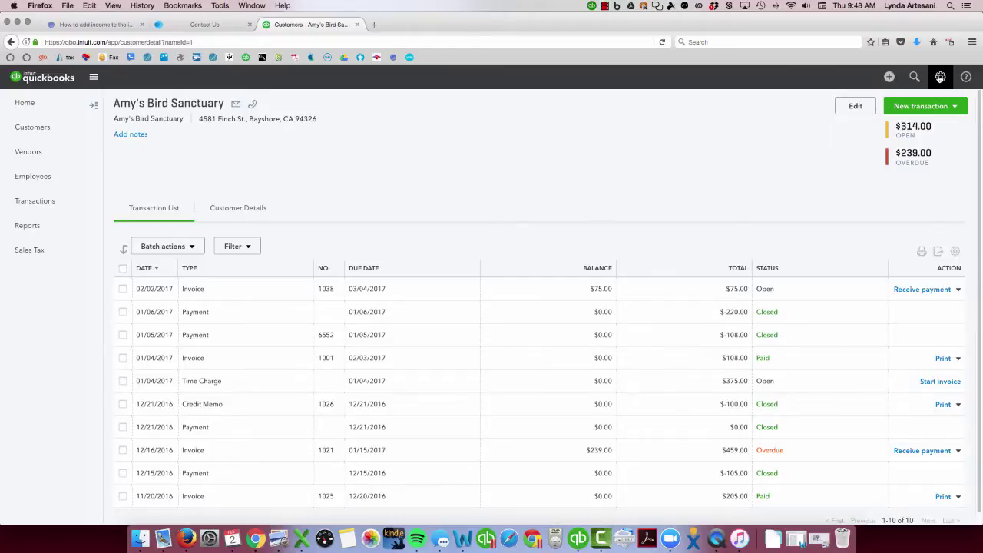
# Step: In Products and Services, change the Design item's income account from Checking to Design income and save
pyautogui.click(940, 77)
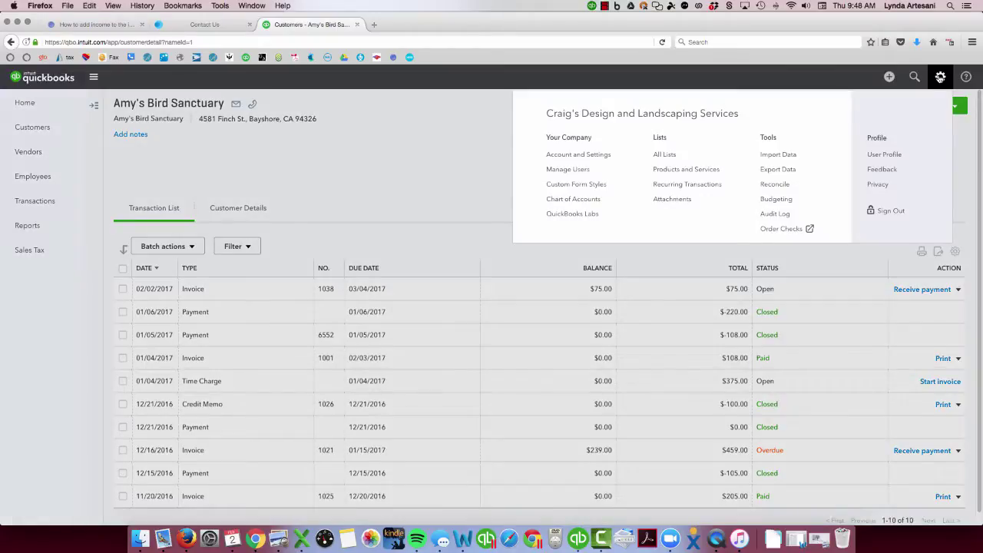
pyautogui.click(672, 170)
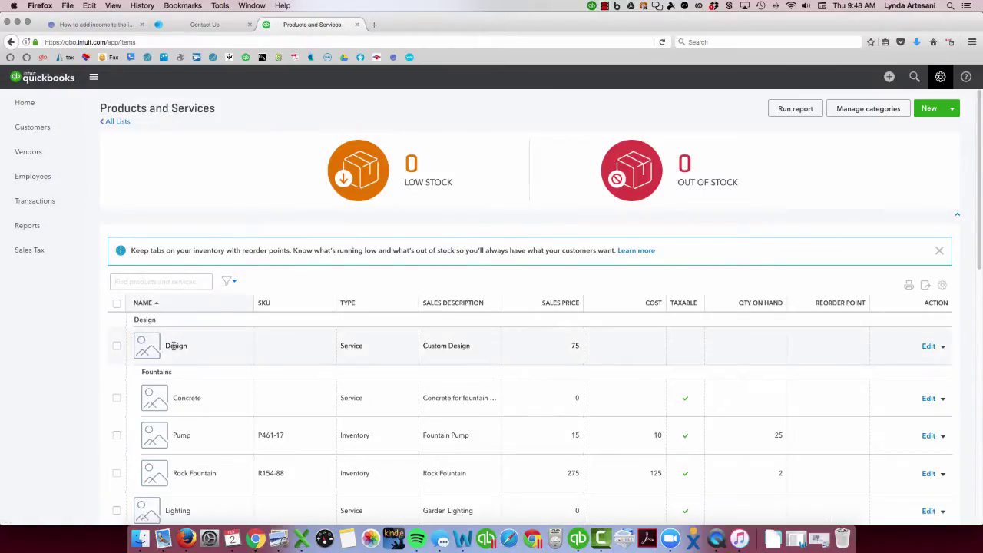
pyautogui.click(929, 348)
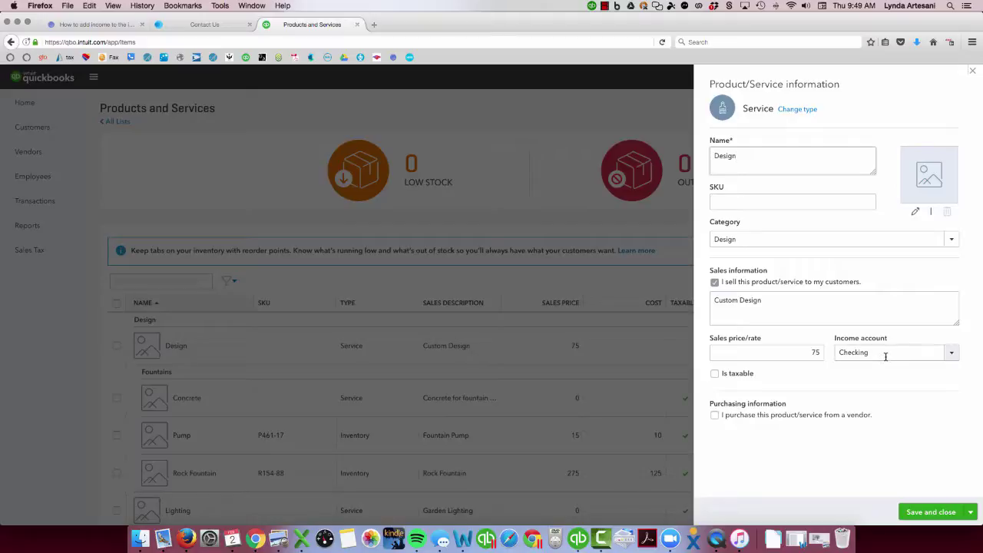
pyautogui.click(951, 356)
pyautogui.click(951, 356)
pyautogui.scroll(-2, 825, 308)
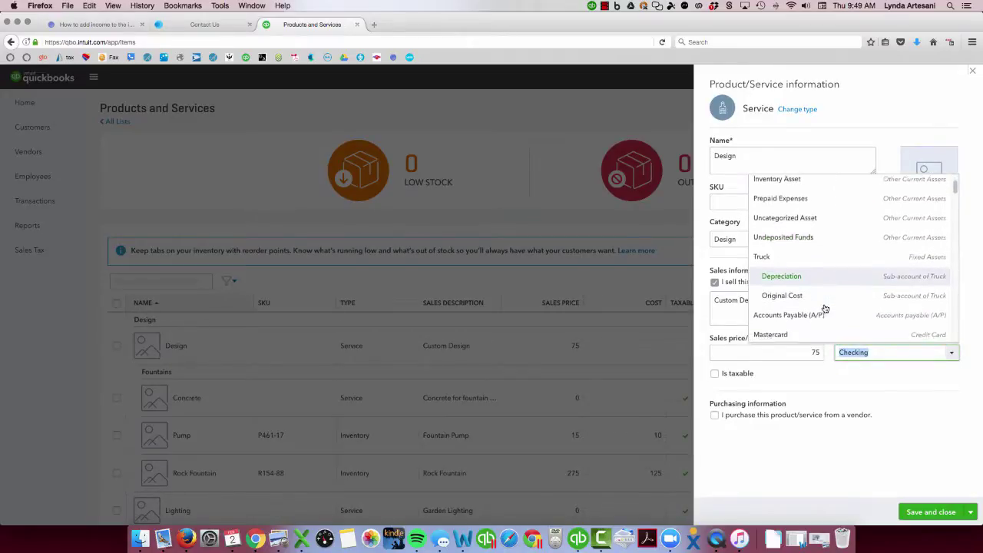
pyautogui.scroll(-8, 825, 308)
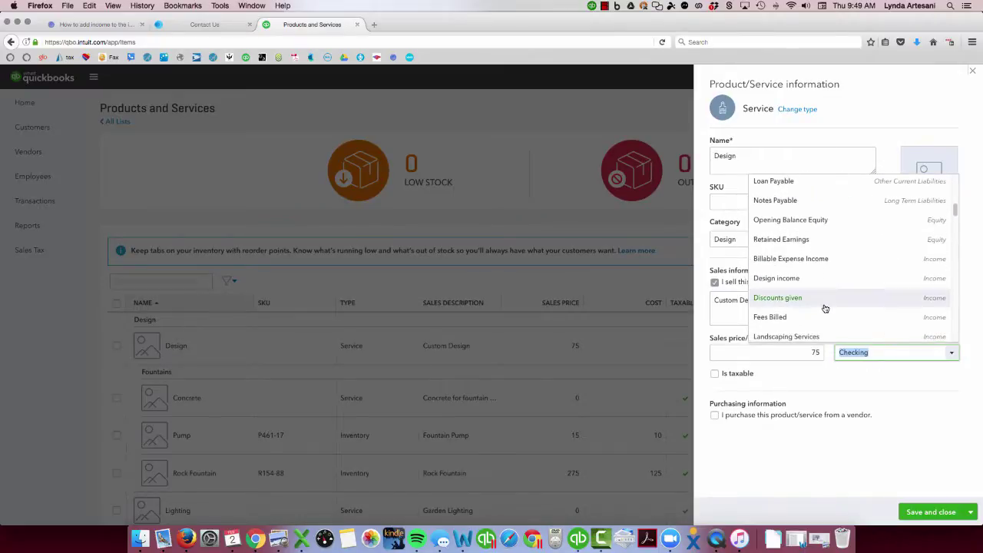
pyautogui.click(793, 278)
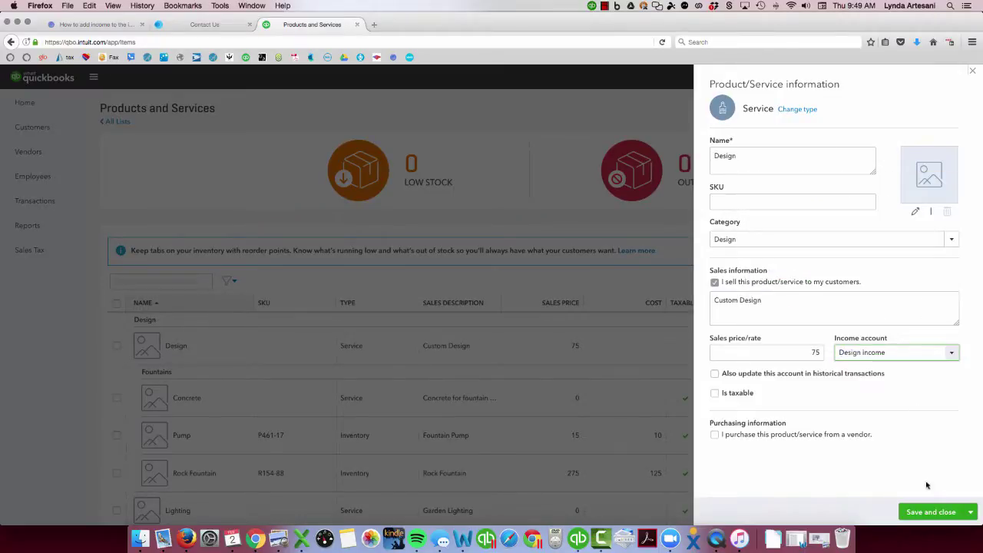
pyautogui.click(926, 511)
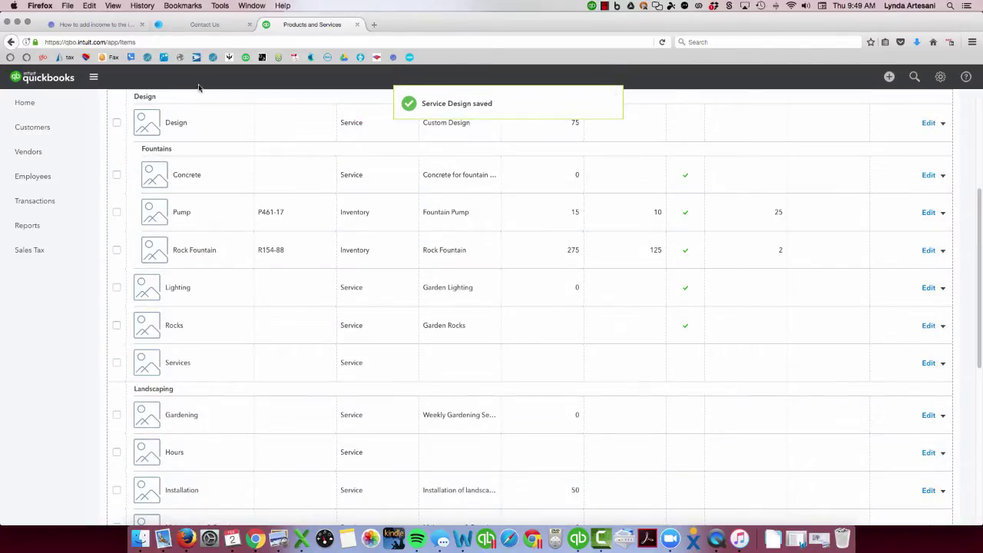
# Step: Rerun the Profit and Loss report, then go back to the Customers list
pyautogui.click(17, 226)
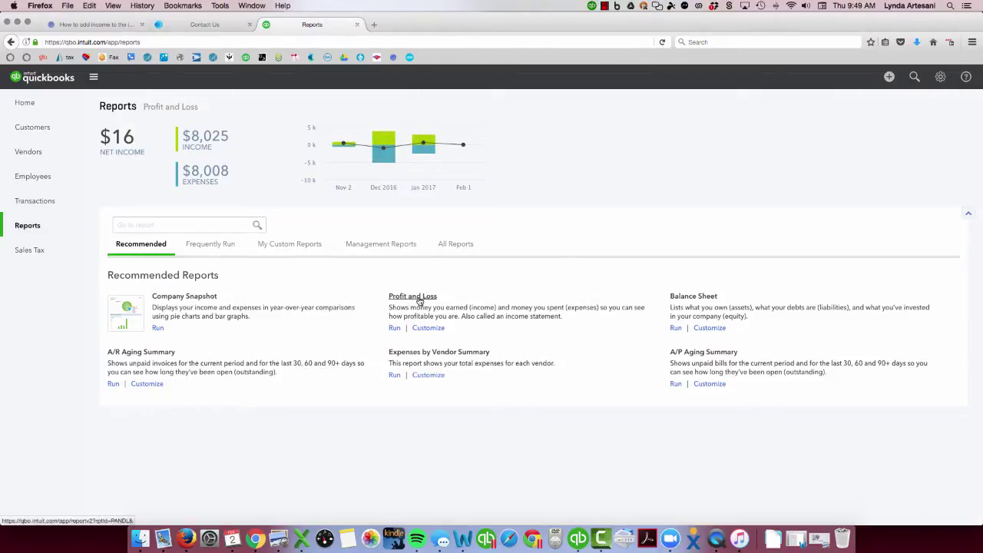
pyautogui.click(421, 297)
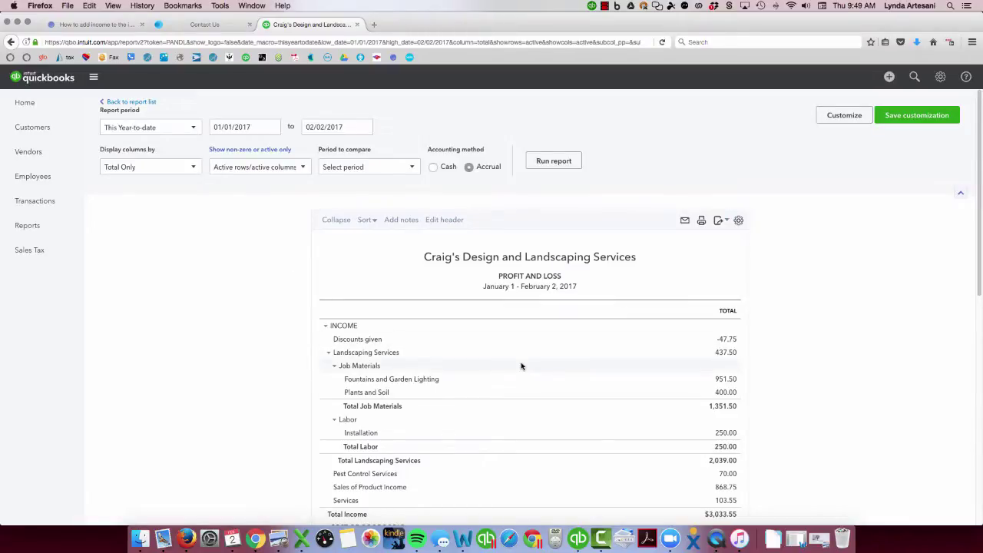
pyautogui.click(42, 129)
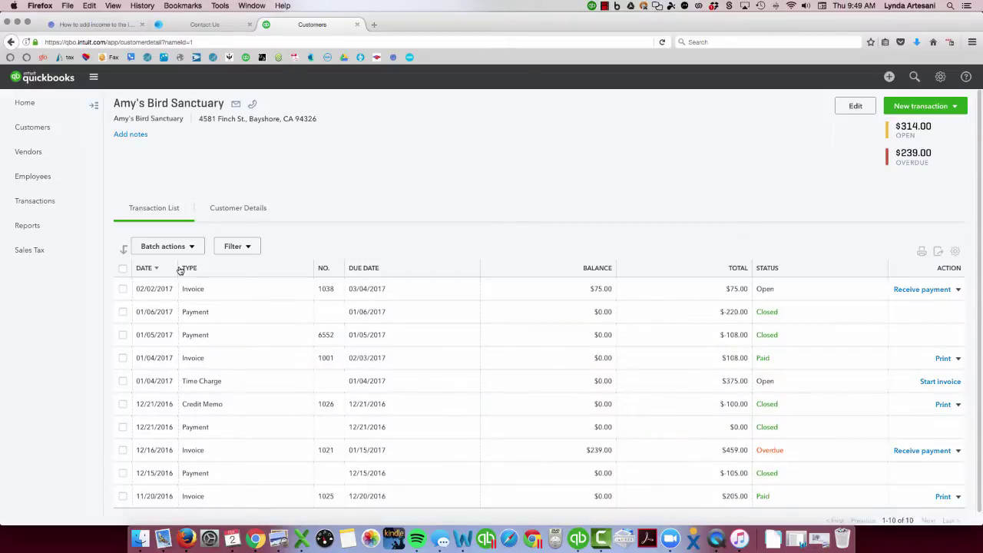
# Step: Open invoice 1038 and save it with the first line changed to Landscaping:Gardening
pyautogui.click(196, 293)
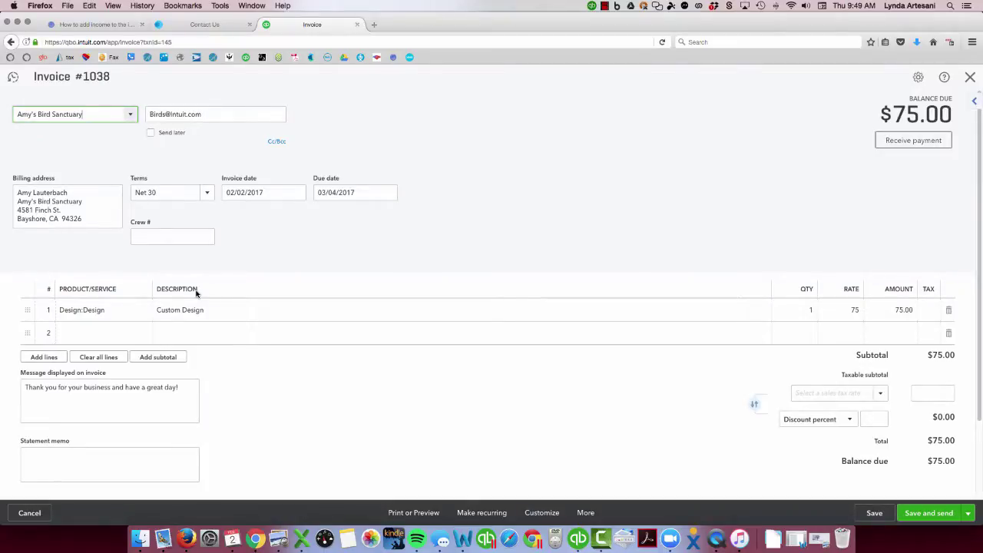
pyautogui.click(139, 316)
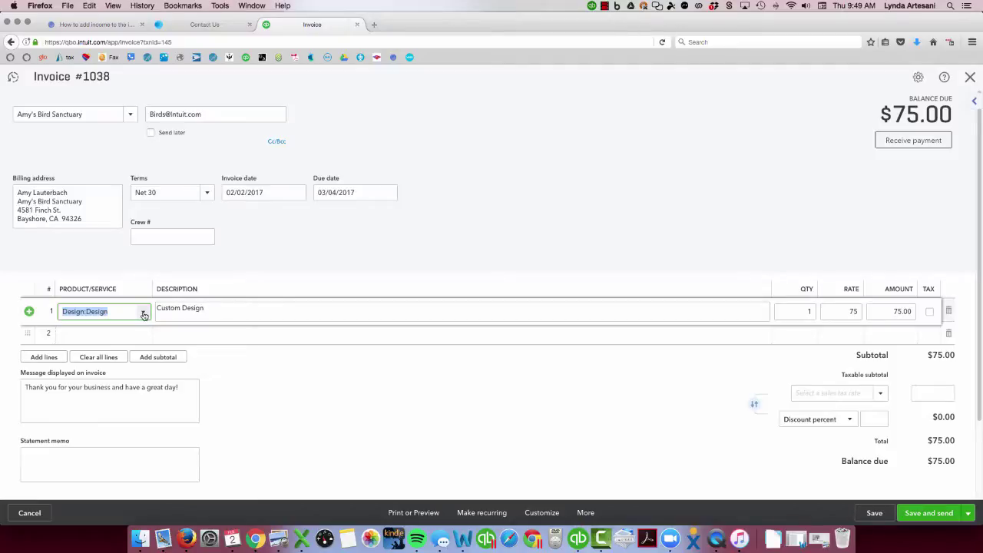
pyautogui.click(143, 315)
pyautogui.click(94, 370)
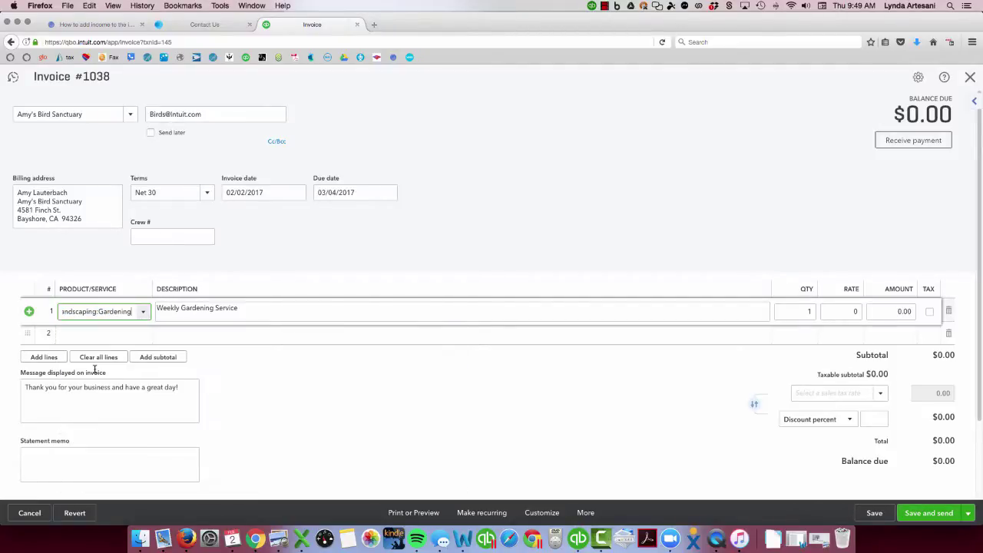
pyautogui.click(875, 514)
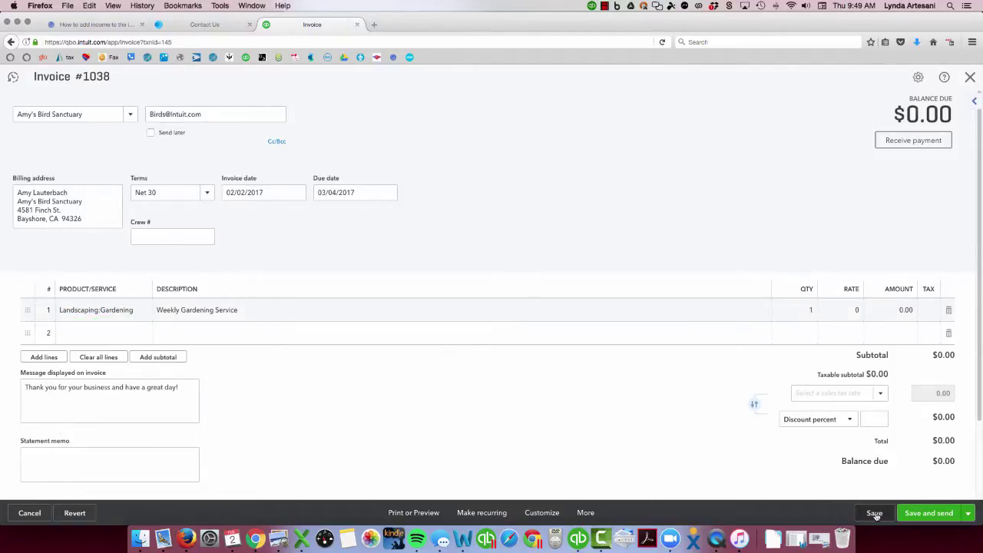
# Step: Switch the first line back to Design:Design at $75 and save invoice 1038 again
pyautogui.click(142, 314)
pyautogui.click(142, 314)
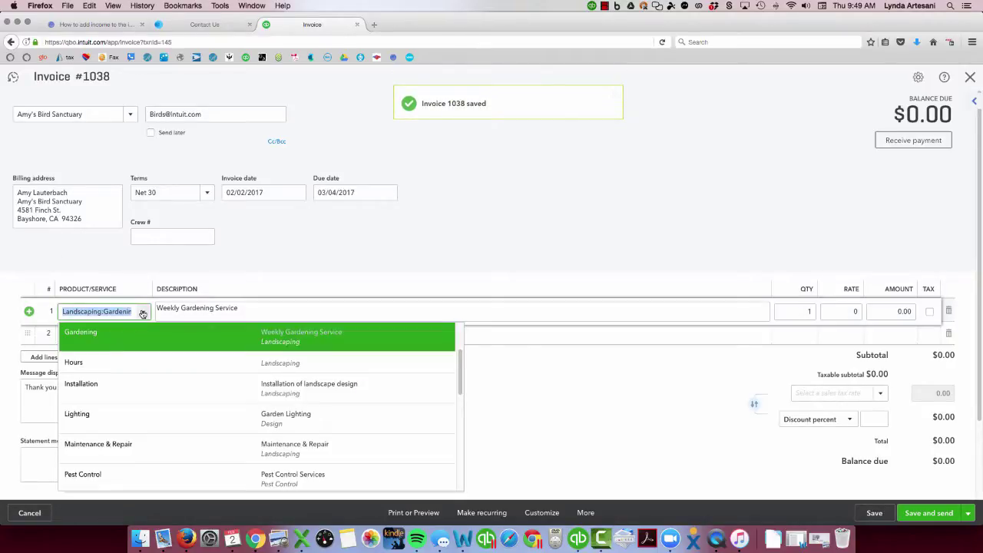
pyautogui.scroll(1, 95, 349)
pyautogui.click(94, 346)
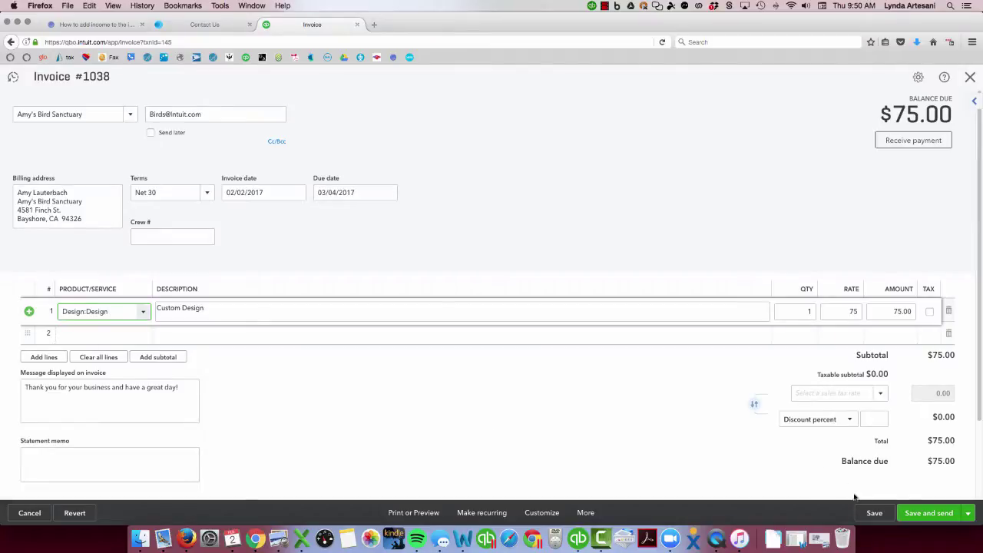
pyautogui.click(870, 513)
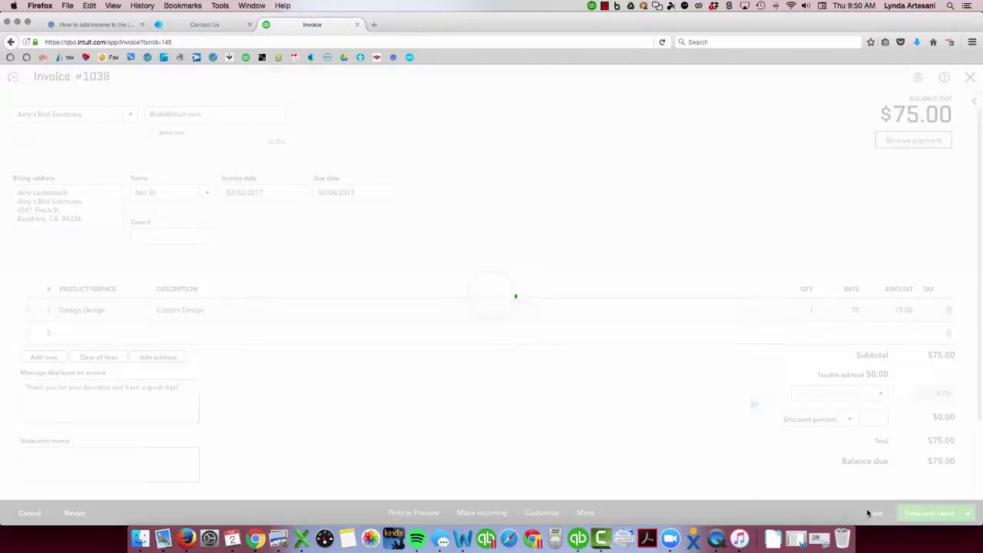
# Step: Close the invoice, rerun Profit and Loss showing Design income 75.00, and collapse the side navigation
pyautogui.click(970, 79)
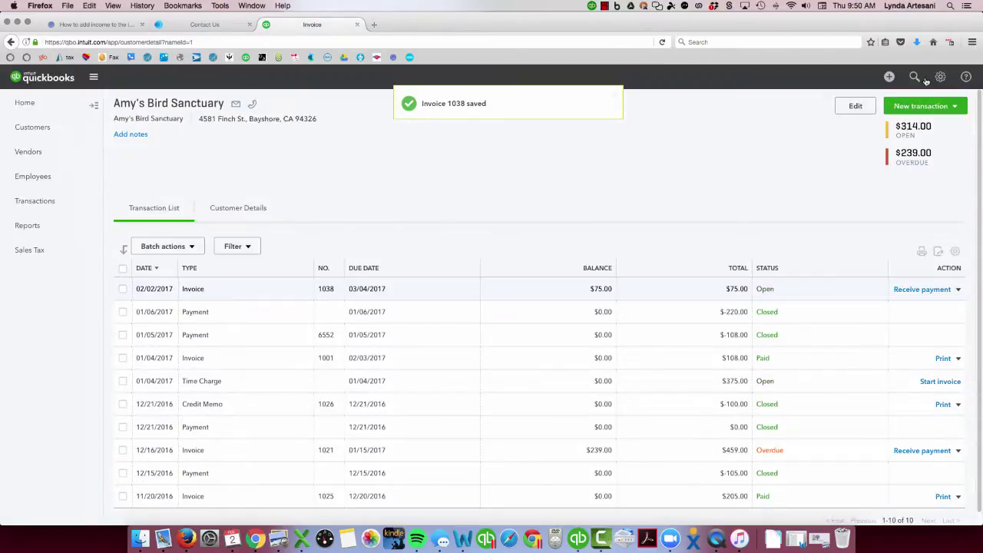
pyautogui.click(23, 226)
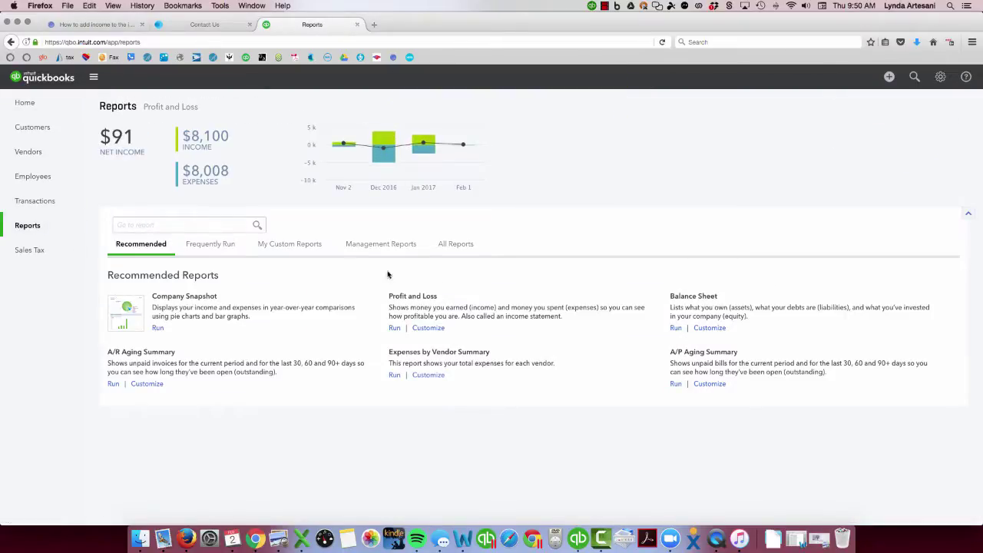
pyautogui.click(423, 296)
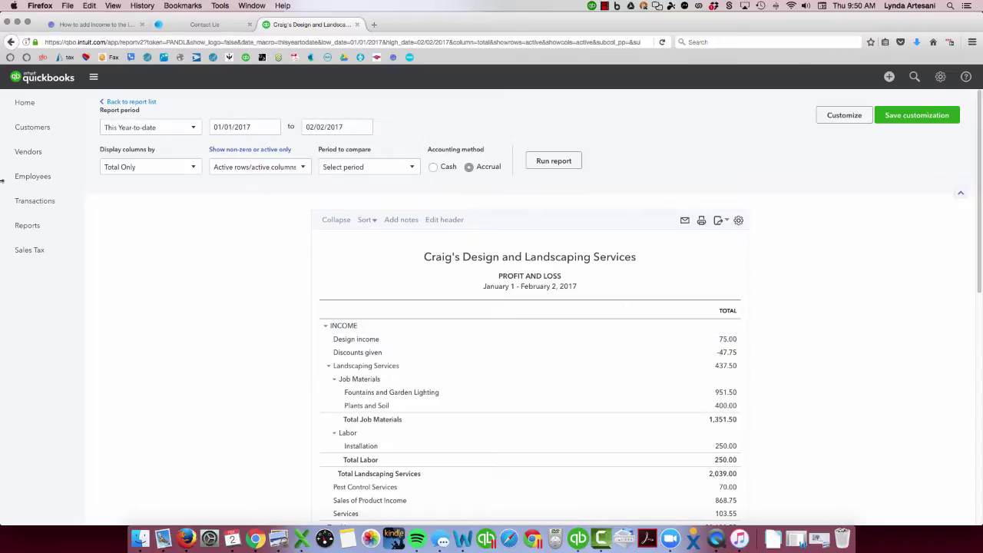
pyautogui.click(95, 77)
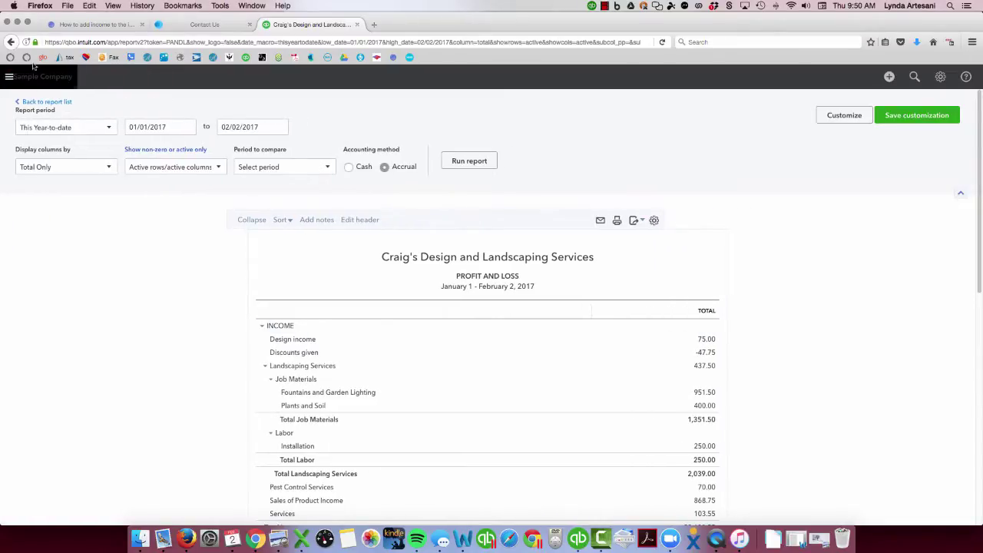
# Step: Start reconciling Checking with statement ending date 02/28/2017 and ending balance 0
pyautogui.click(940, 77)
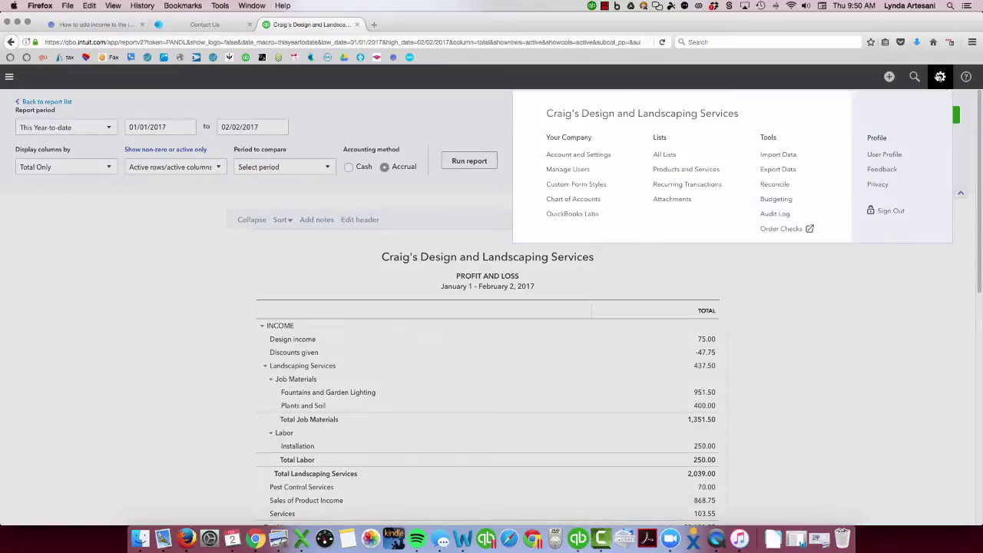
pyautogui.click(889, 78)
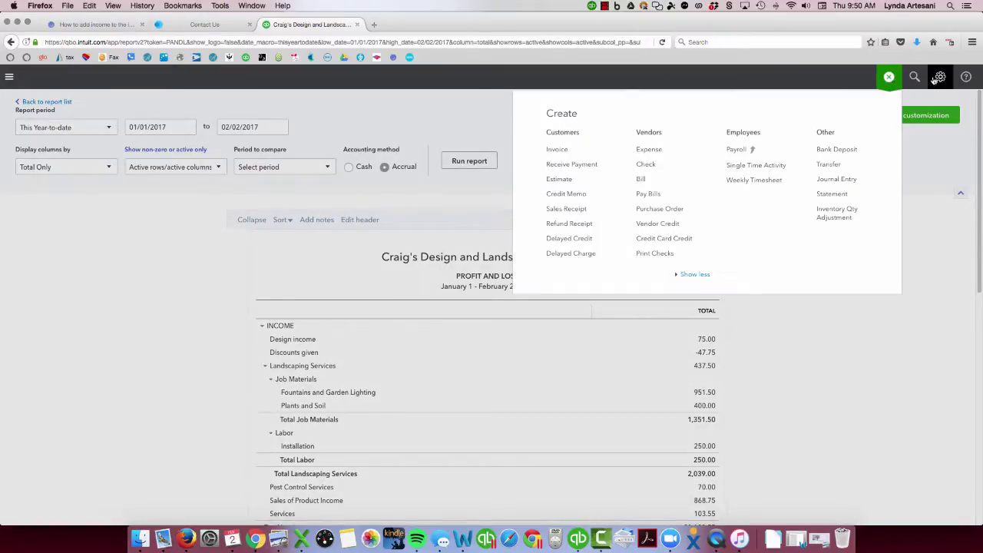
pyautogui.click(940, 76)
pyautogui.click(784, 185)
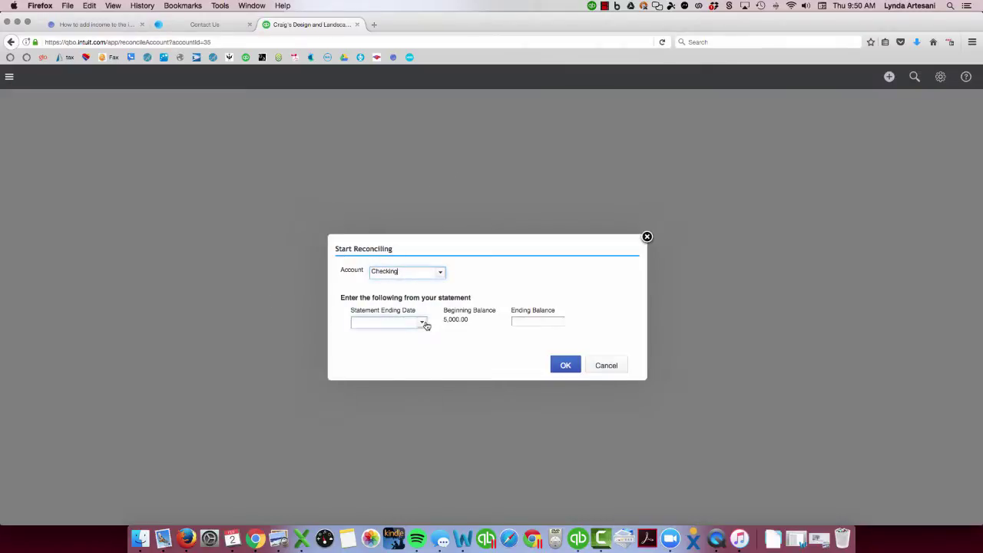
pyautogui.click(422, 322)
pyautogui.click(383, 403)
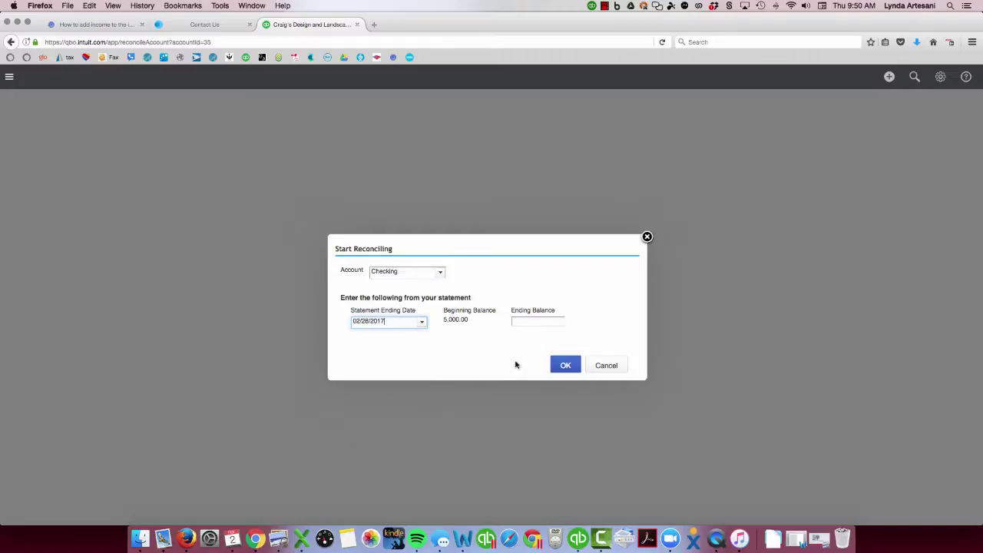
pyautogui.click(530, 321)
pyautogui.write('0')
pyautogui.click(567, 366)
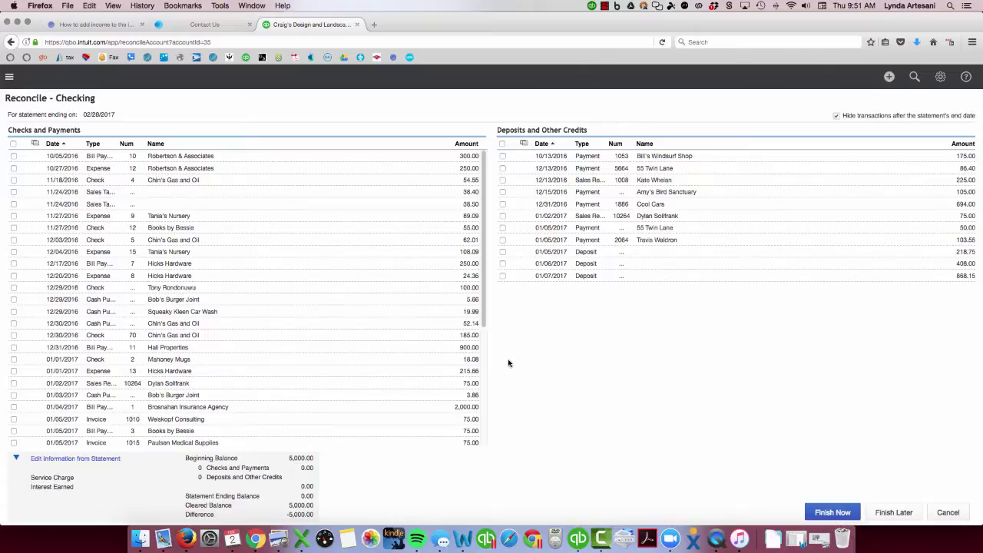
# Step: Sort the reconciliation's Checks and Payments list by transaction type
pyautogui.scroll(-3, 489, 331)
pyautogui.moveTo(484, 356); pyautogui.dragTo(484, 430)
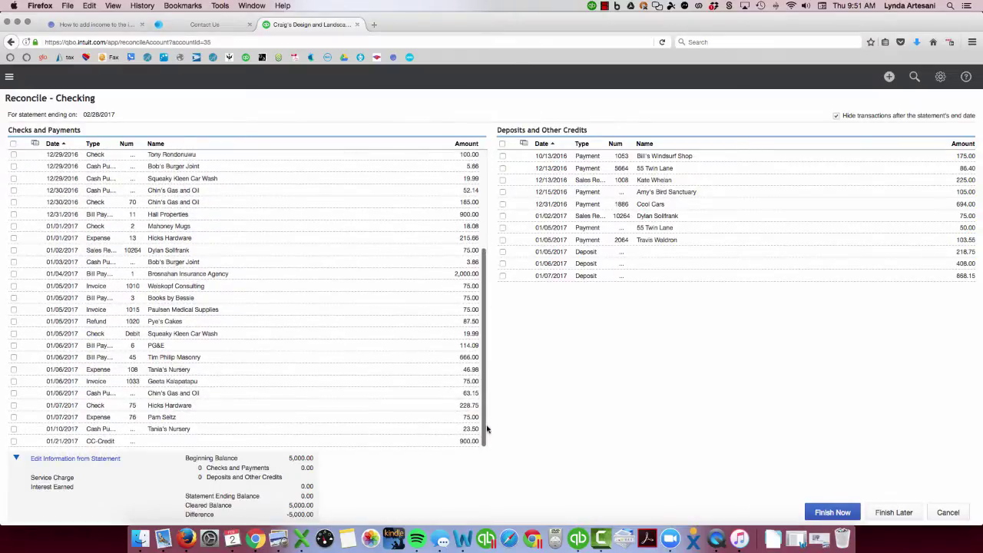
pyautogui.click(96, 144)
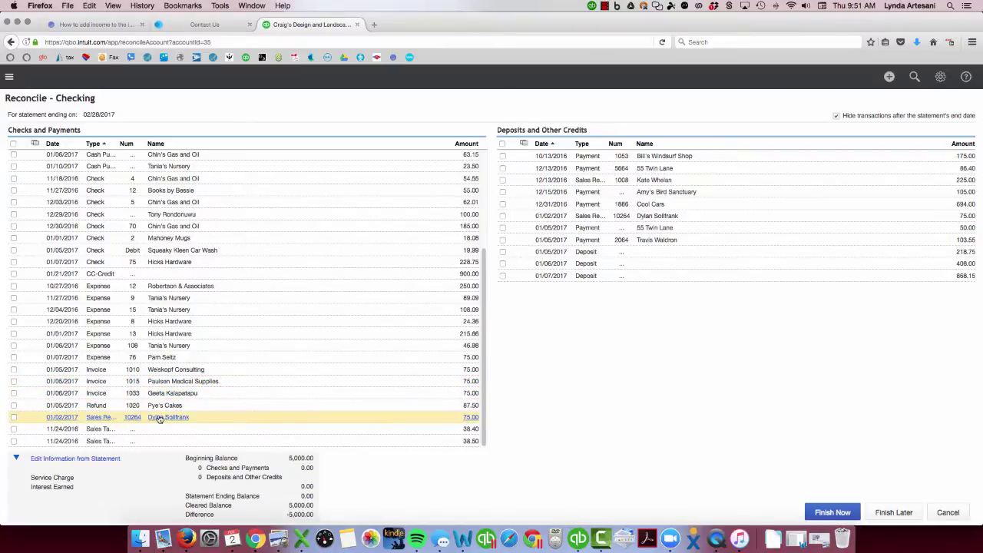
# Step: Open the 01/02/2017 sales receipt #1003 for 75.00 and save line 1 as Gardening
pyautogui.click(159, 419)
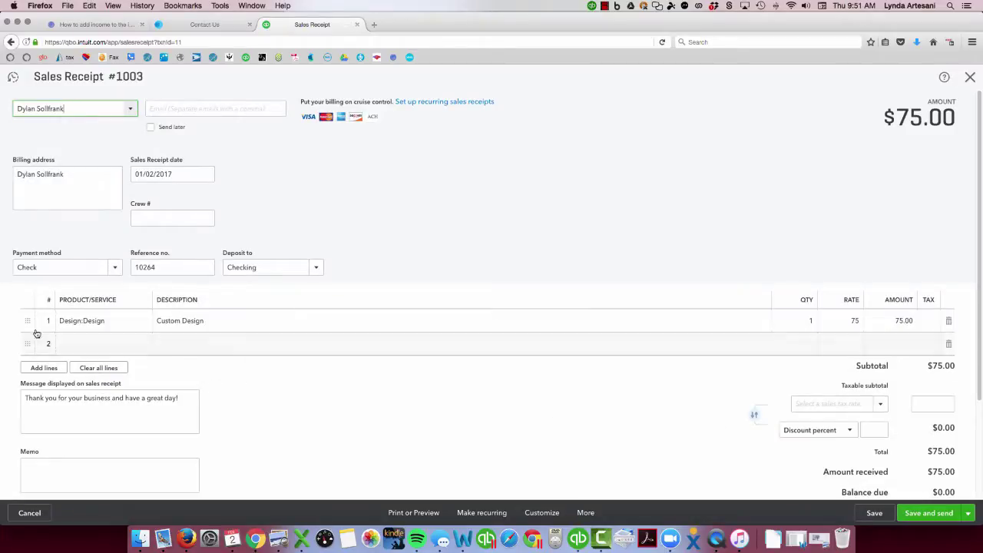
pyautogui.click(117, 322)
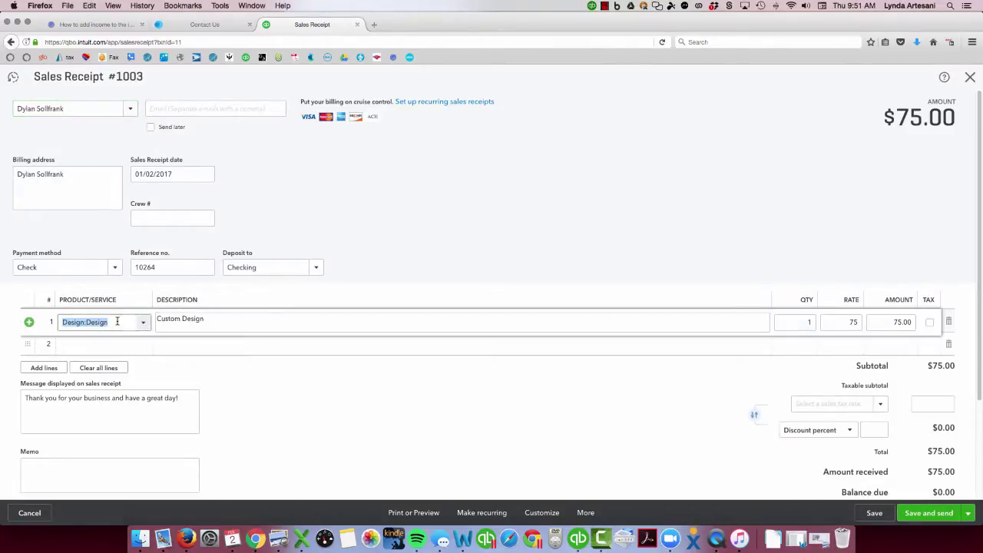
pyautogui.click(143, 322)
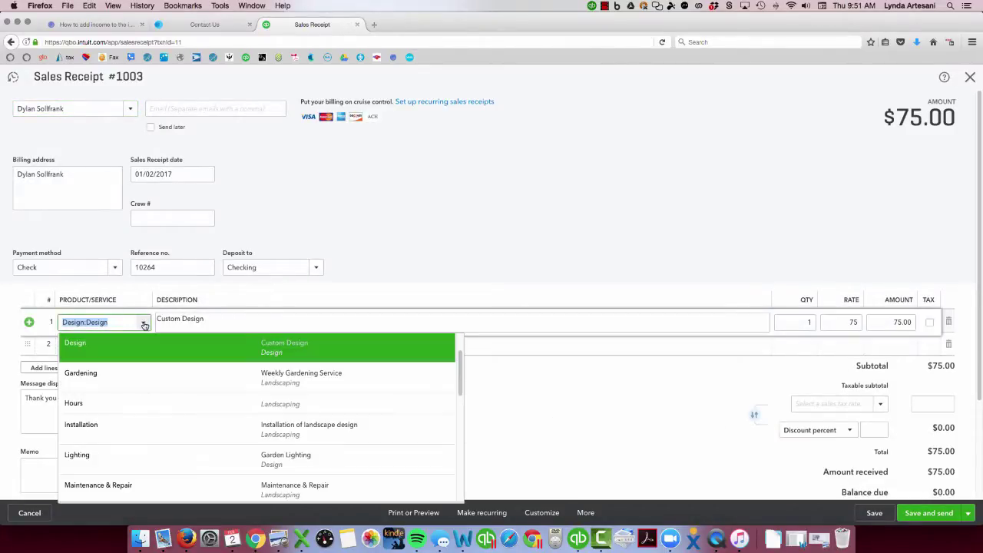
pyautogui.click(102, 376)
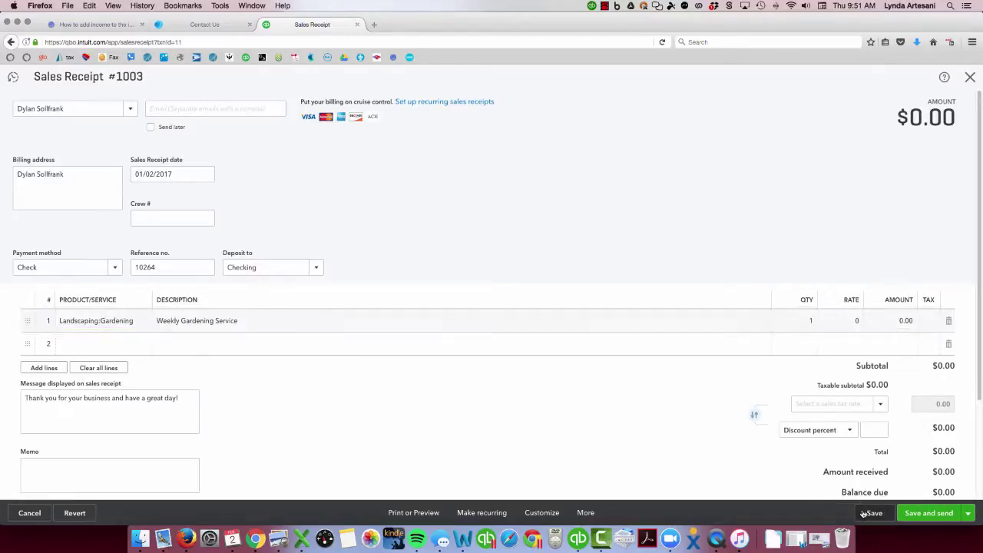
pyautogui.click(137, 324)
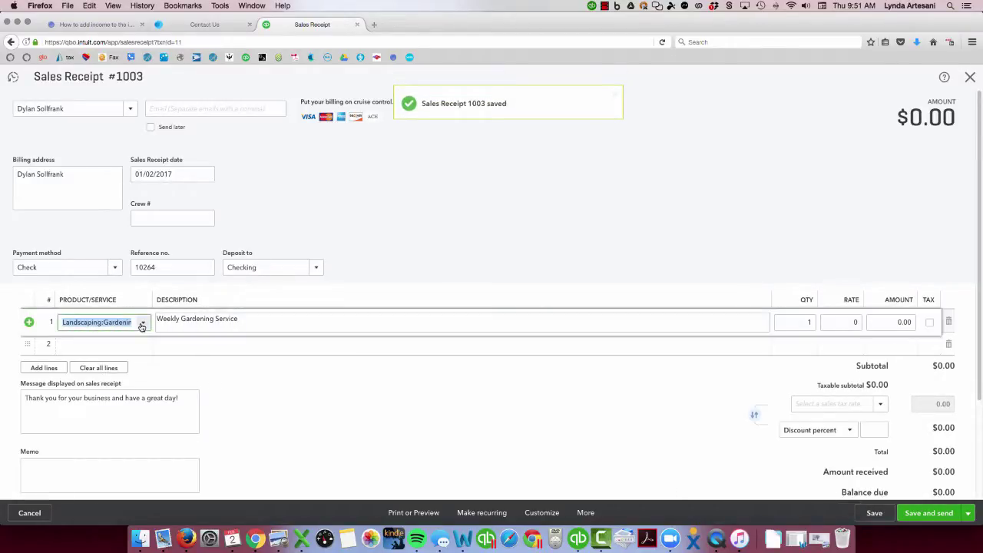
# Step: Restore line 1 to Design:Design and save sales receipt #1003 again
pyautogui.scroll(2, 100, 365)
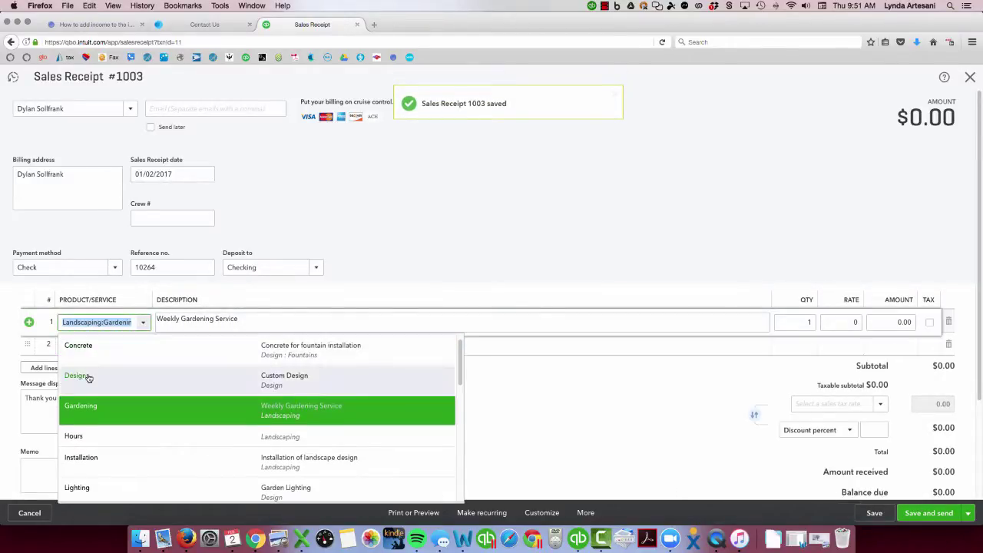
pyautogui.click(87, 378)
pyautogui.click(876, 512)
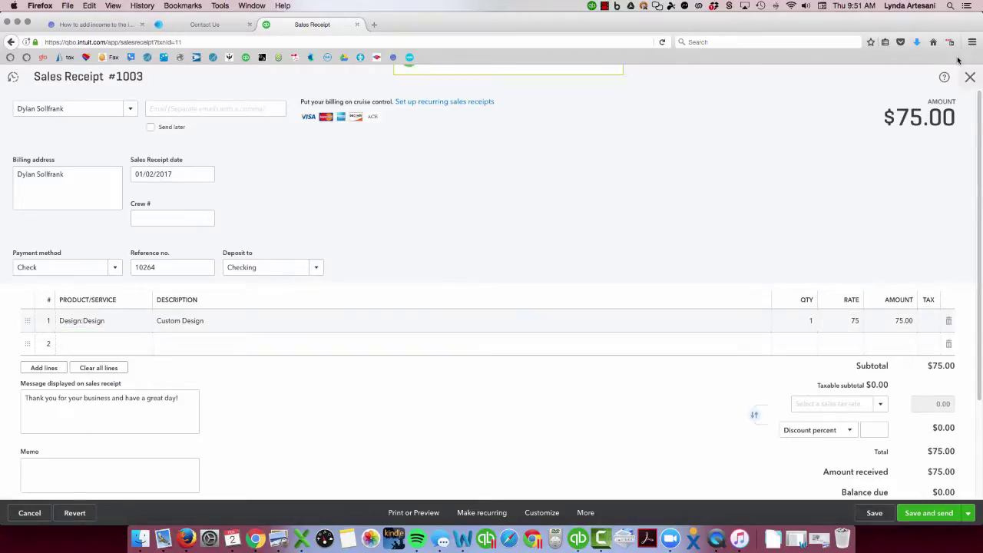
# Step: Close the receipt and open invoice #1010 for 75.00 from the Checks and Payments list
pyautogui.click(972, 78)
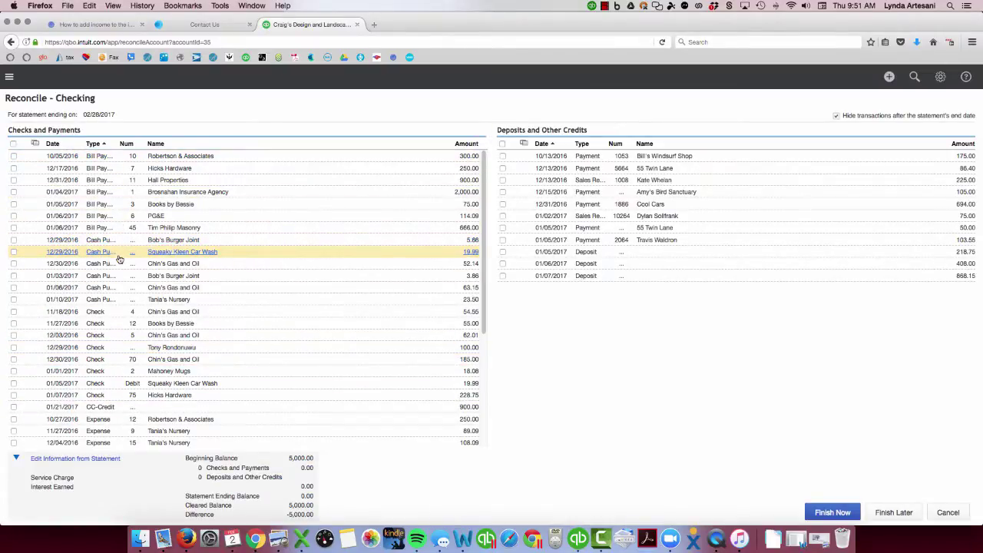
pyautogui.scroll(-3, 121, 307)
pyautogui.scroll(-2, 123, 325)
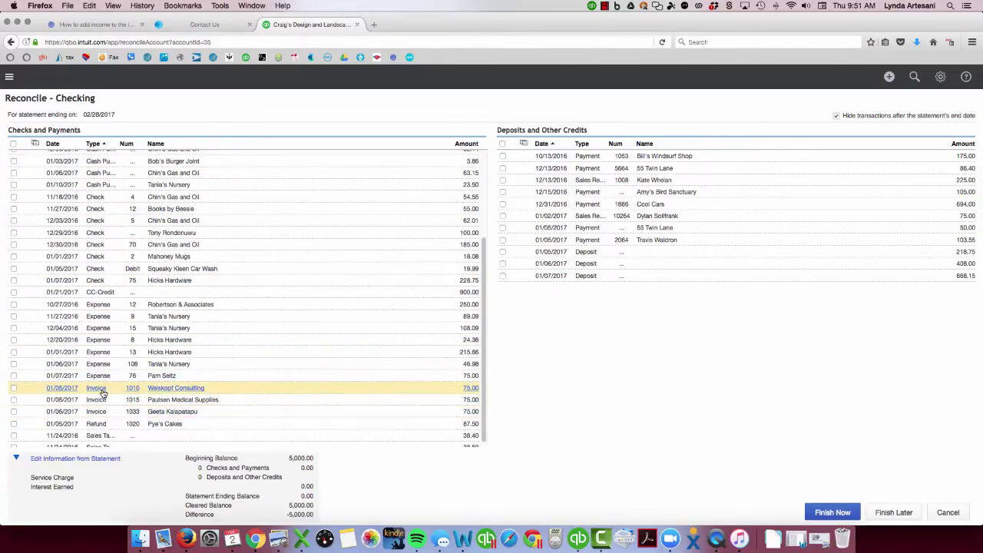
pyautogui.click(102, 393)
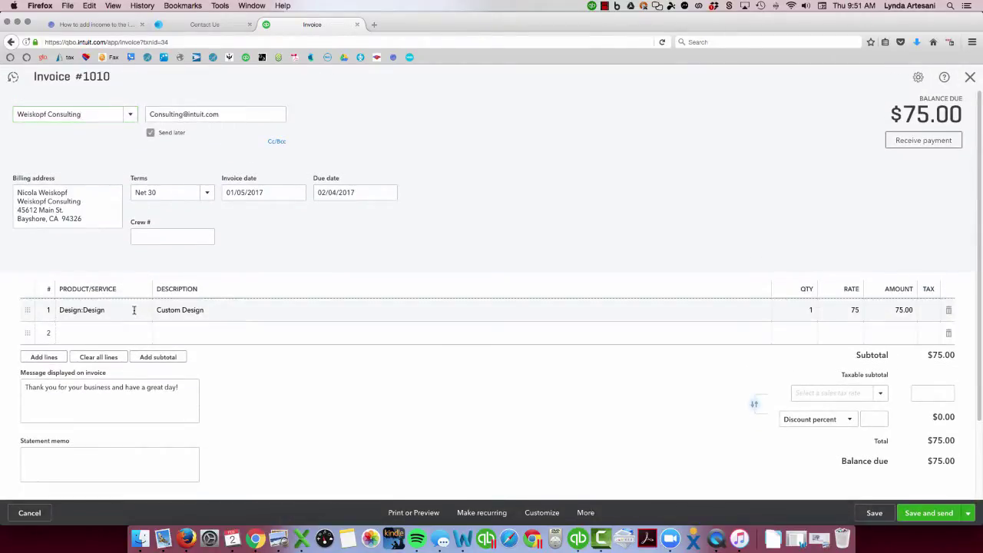
# Step: Switch invoice #1010's line 1 to Gardening and save, then set it back to Design:Design
pyautogui.click(133, 310)
pyautogui.click(143, 312)
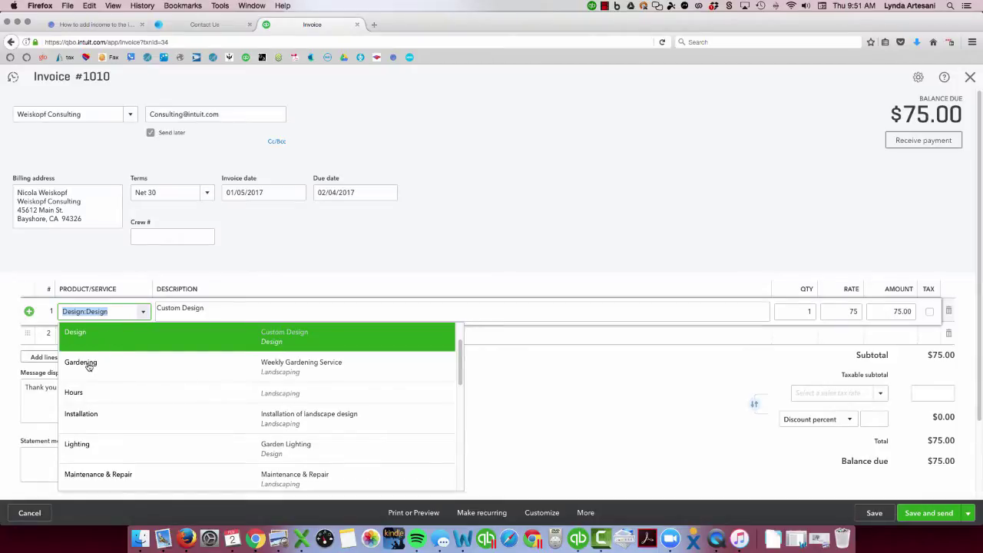
pyautogui.click(88, 366)
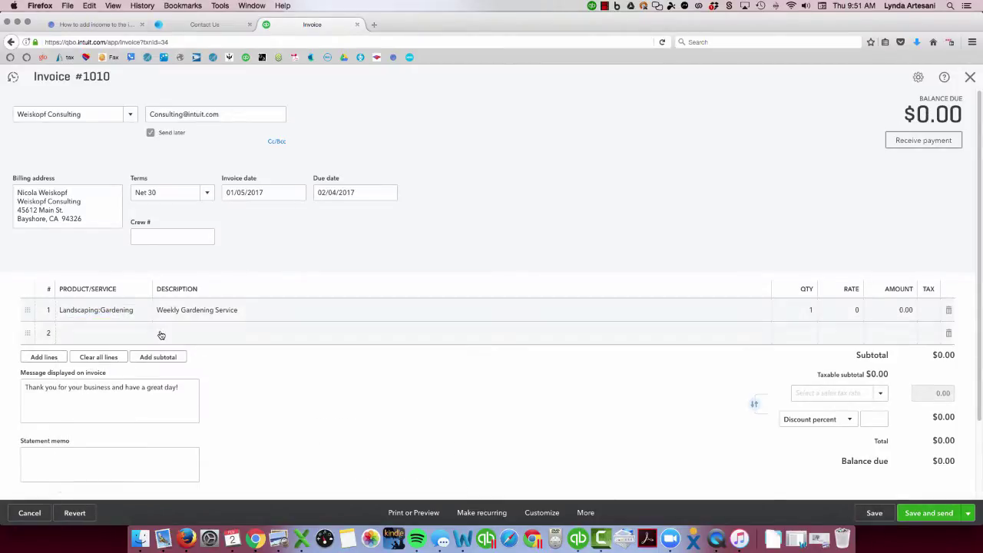
pyautogui.click(148, 312)
pyautogui.click(143, 312)
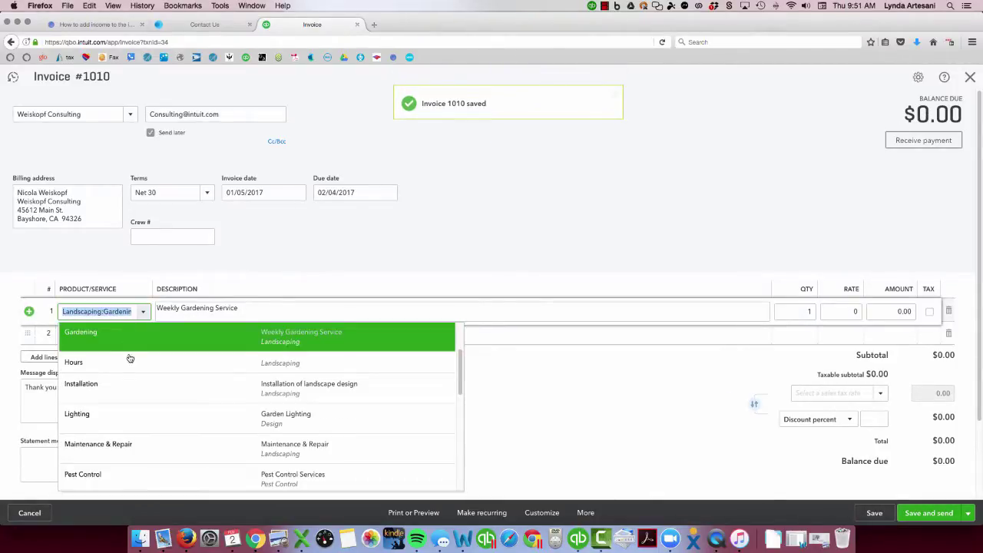
pyautogui.scroll(3, 131, 361)
pyautogui.click(71, 386)
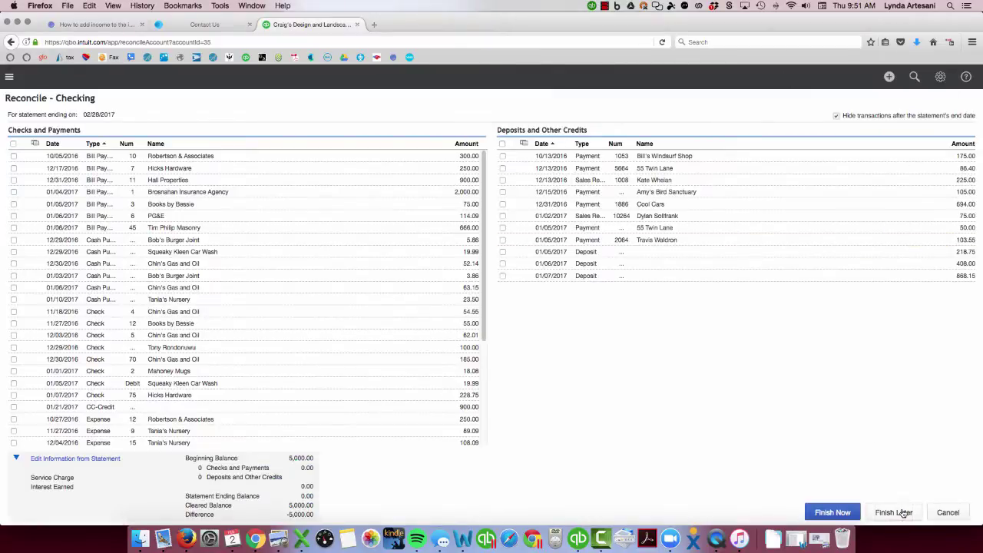
# Step: Leave the Checking reconciliation to finish later and return to the company home dashboard
pyautogui.click(895, 513)
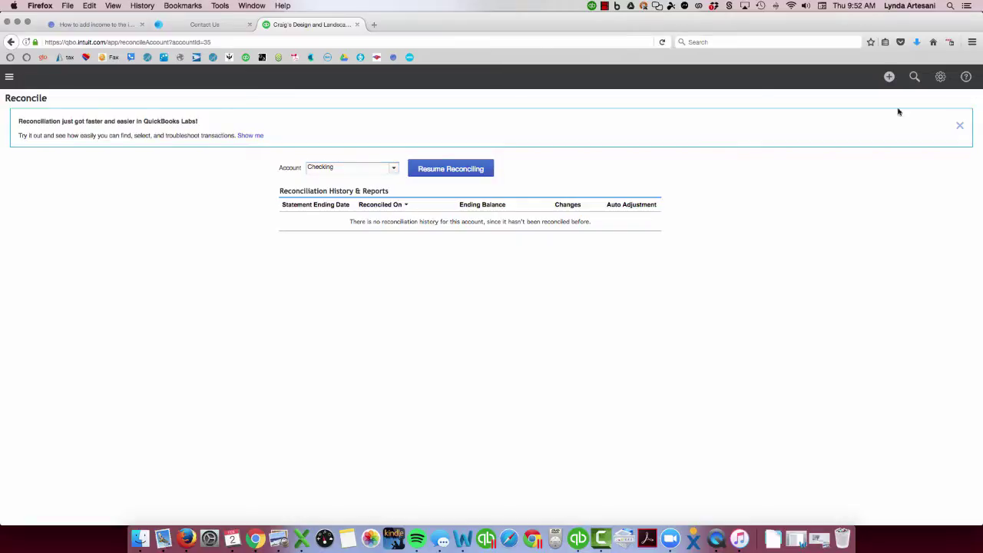
pyautogui.click(9, 79)
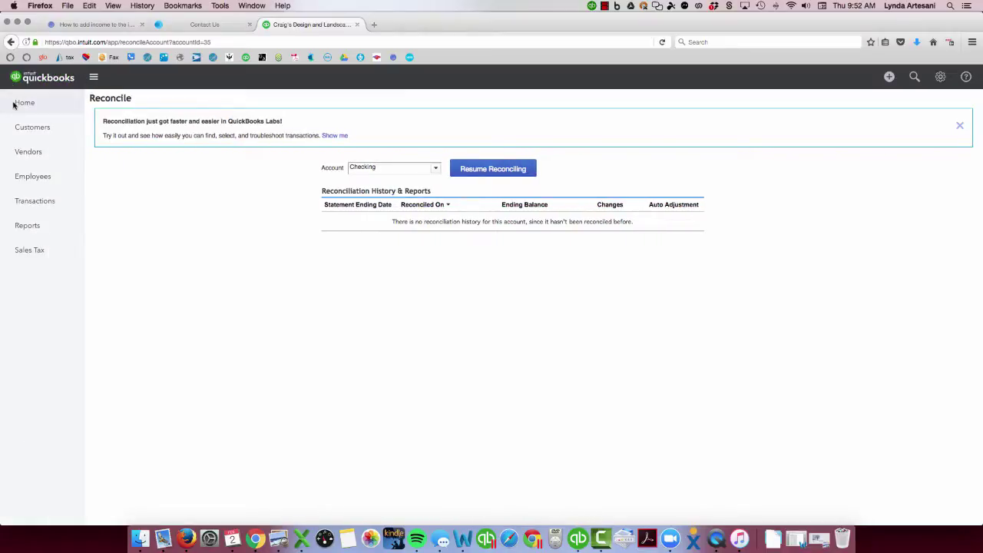
pyautogui.click(26, 103)
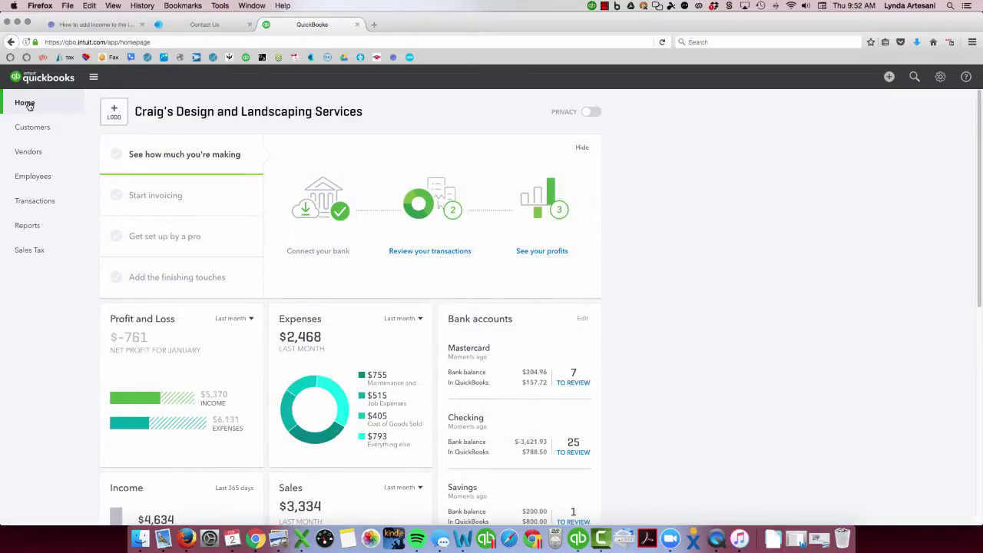
# Step: Run Profit and Loss and drill into the 225.00 Design income to list its three $75.00 transactions
pyautogui.click(27, 225)
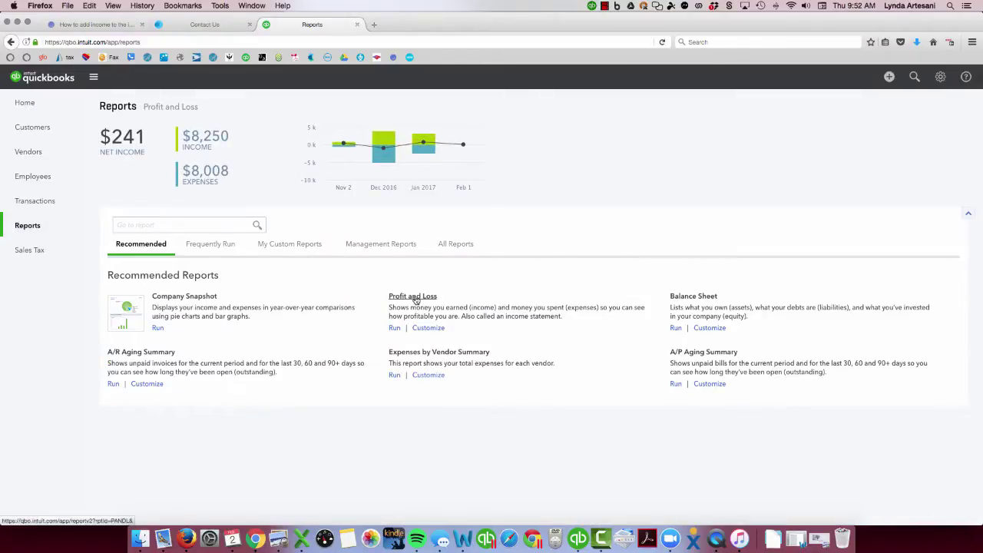
pyautogui.click(415, 298)
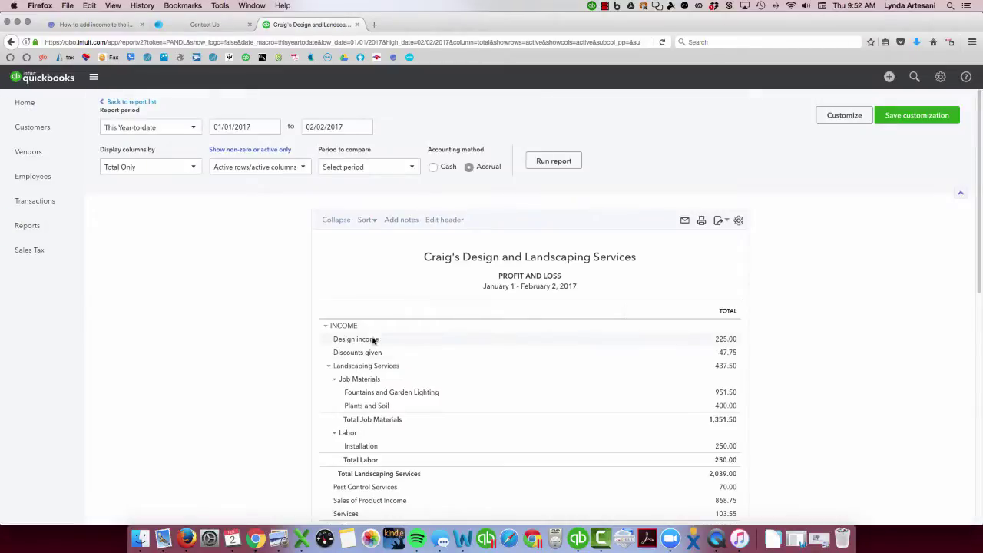
pyautogui.click(724, 340)
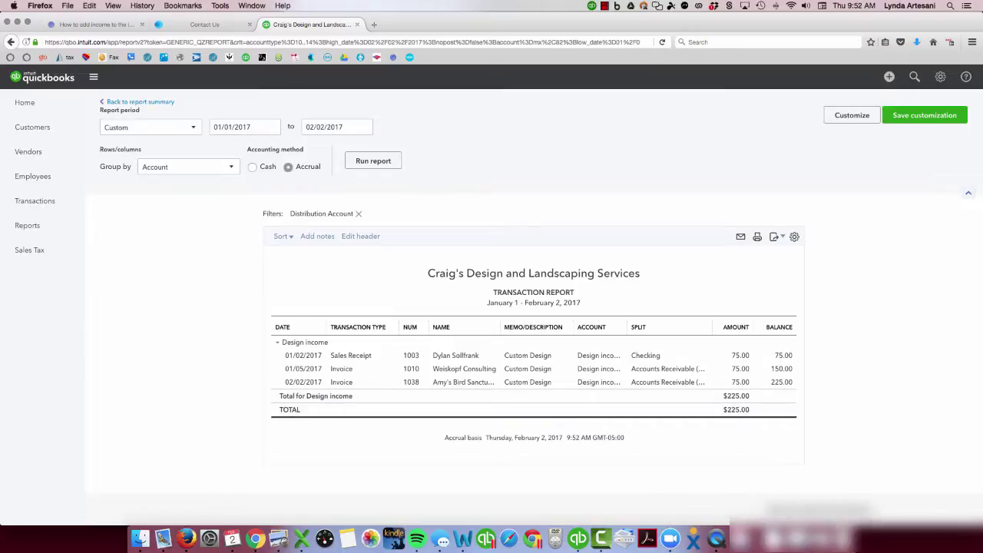
# Step: Switch to Preview showing the Artesani Bookkeeping online tutorials end-card image
pyautogui.press('super+Tab')
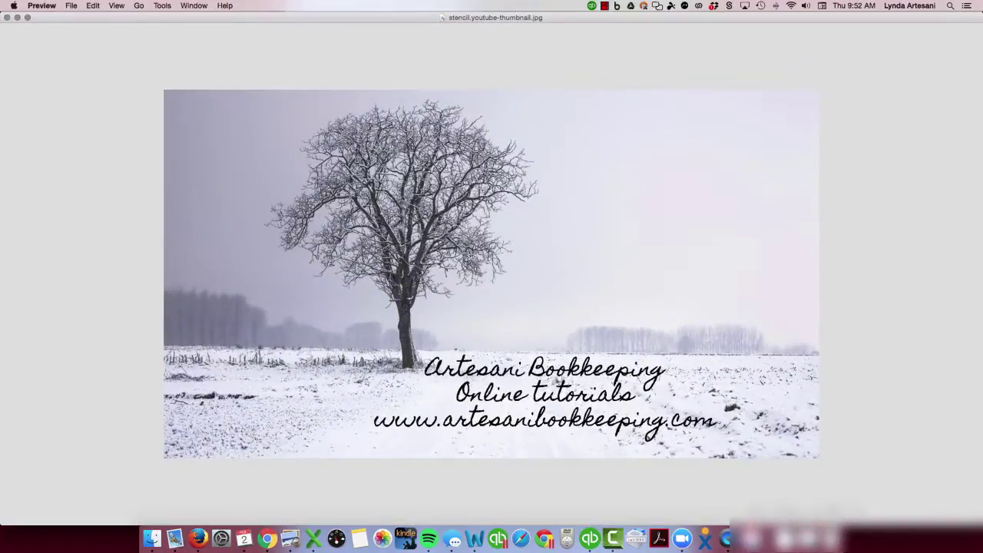